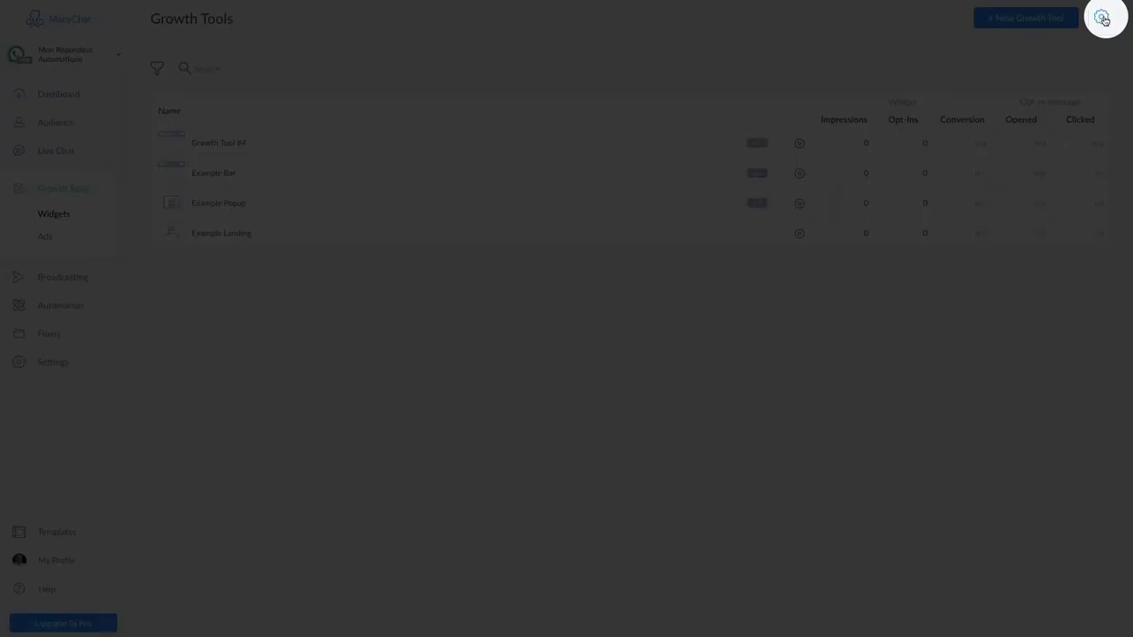
Review the growth tool settings for widget localization, authorized websites and branding
left_click(1103, 18)
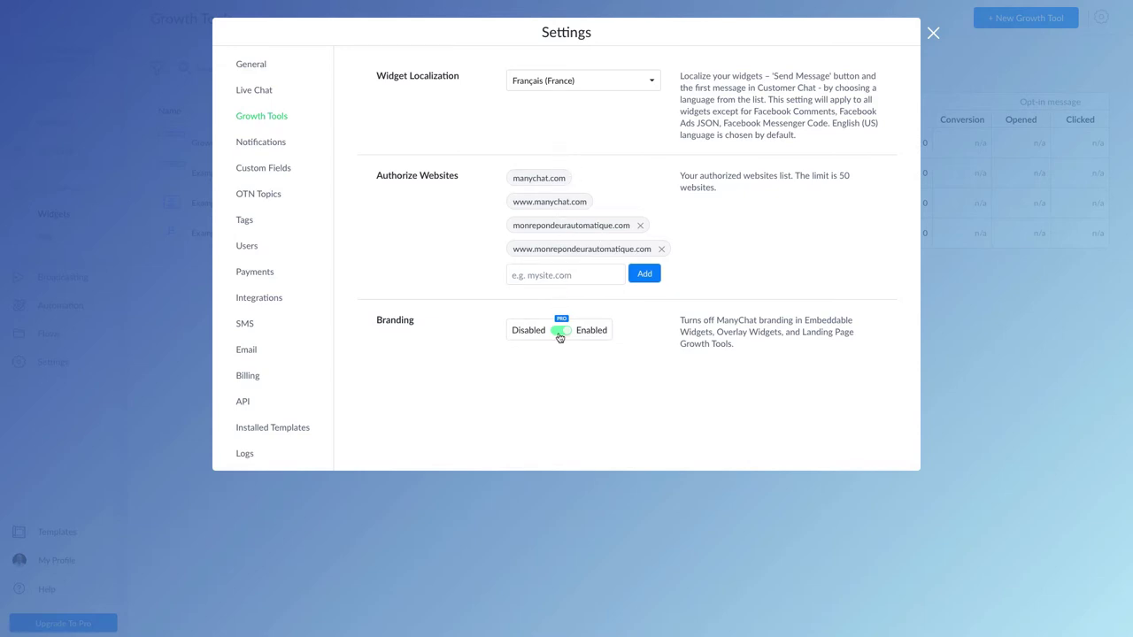
left_click(933, 33)
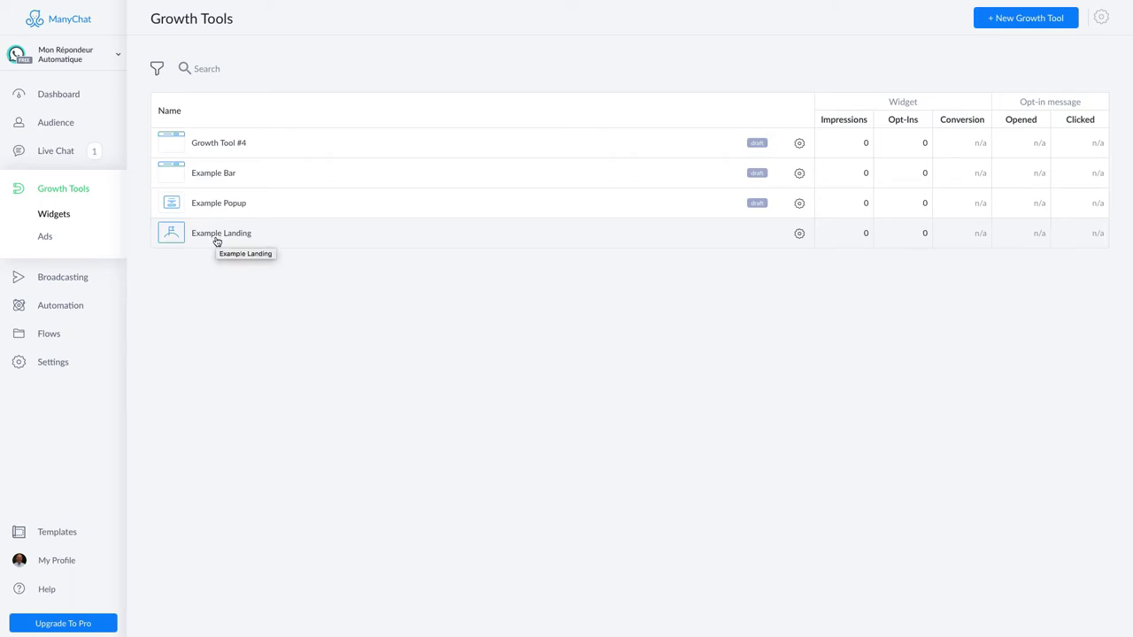
Create a new growth tool using the Bar overlay widget type
left_click(1024, 20)
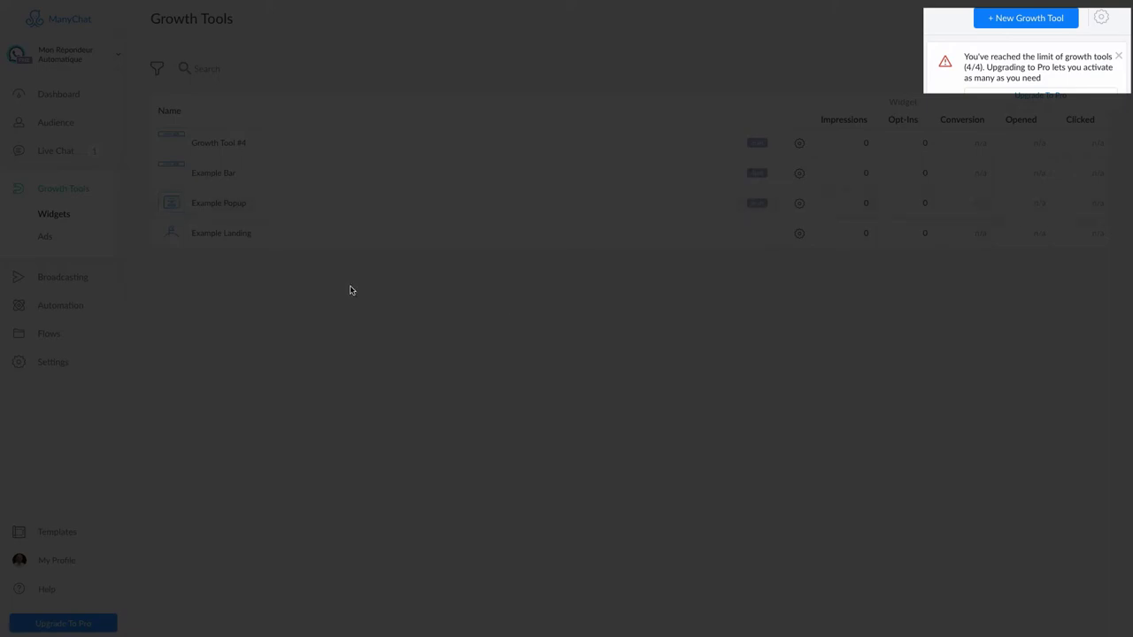
left_click(212, 241)
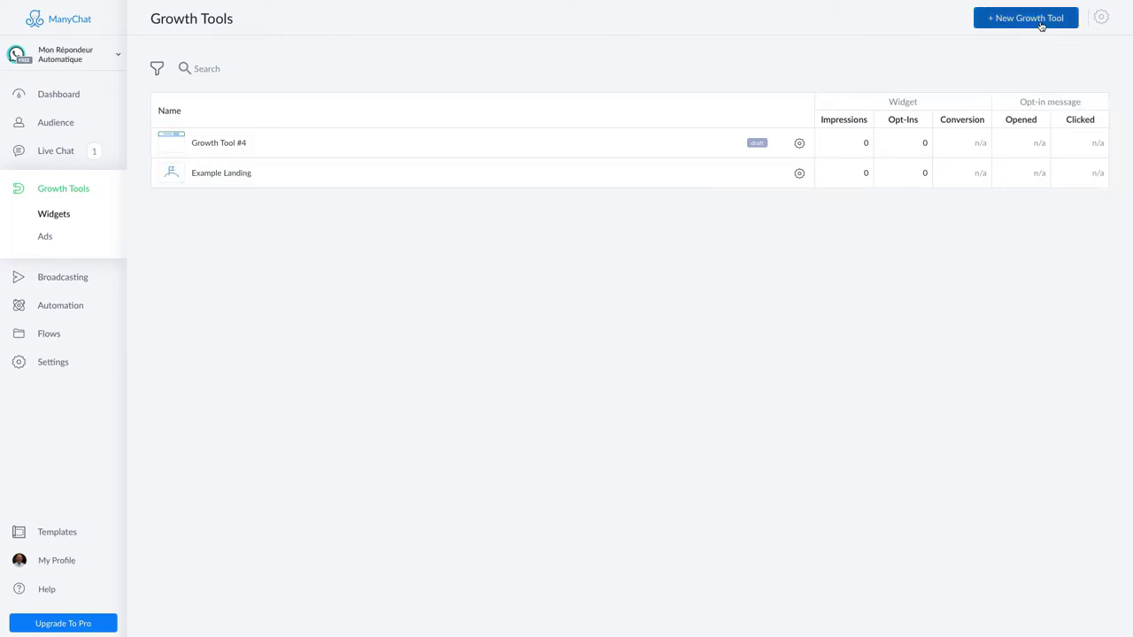
left_click(1037, 23)
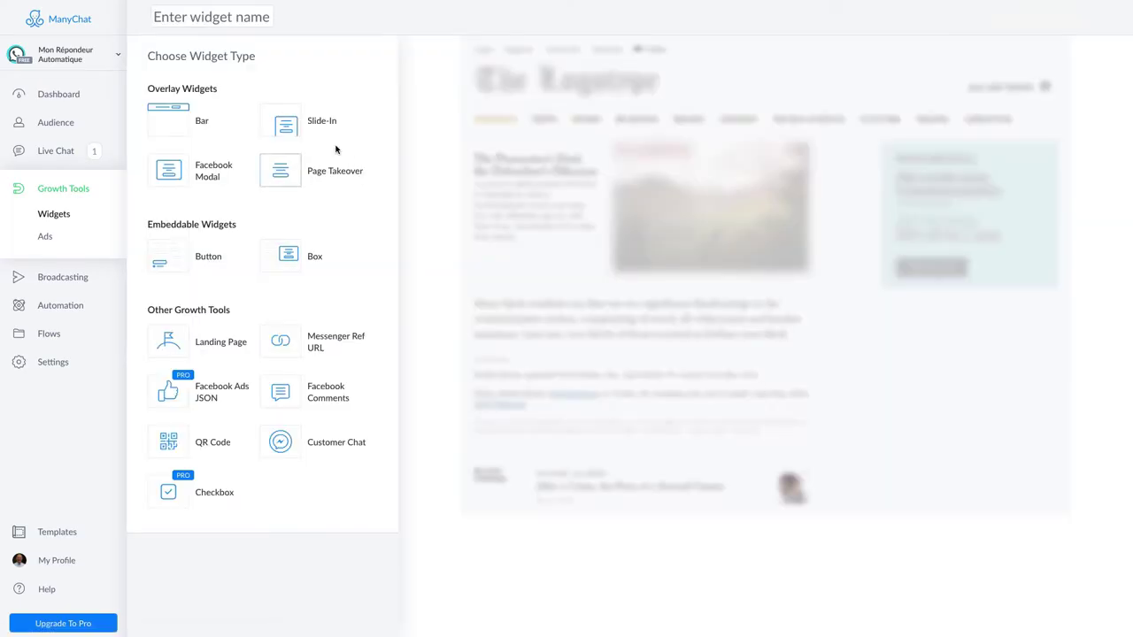
left_click(162, 131)
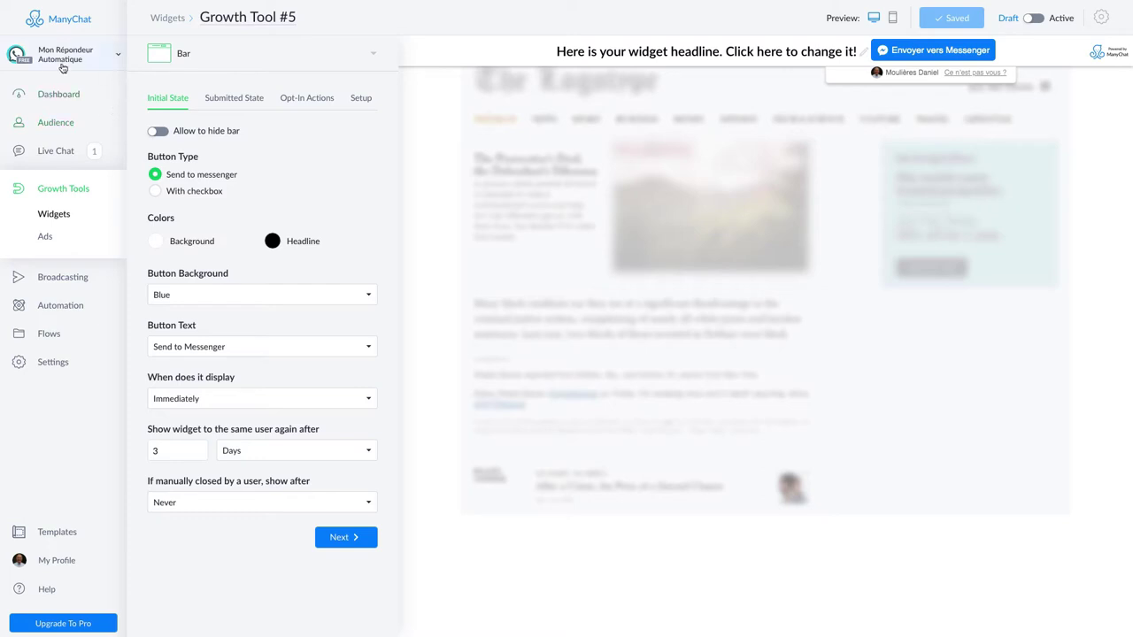
Try the Slide-In, Facebook Modal, Page Takeover, Button and Box widget types in turn to compare their previews
left_click(371, 57)
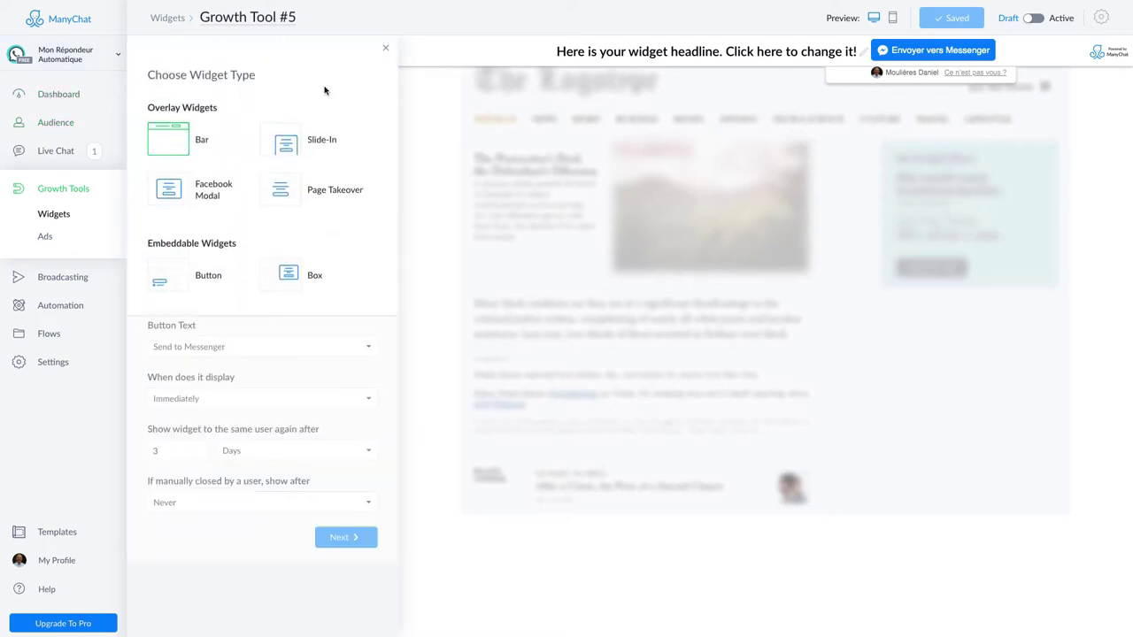
left_click(300, 146)
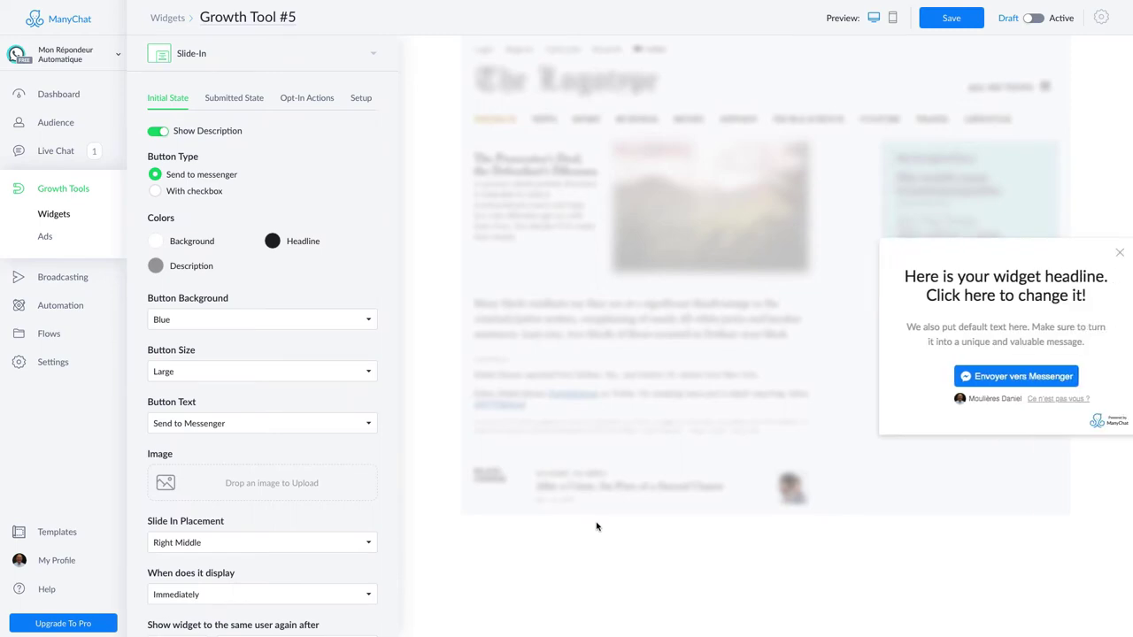
left_click(374, 57)
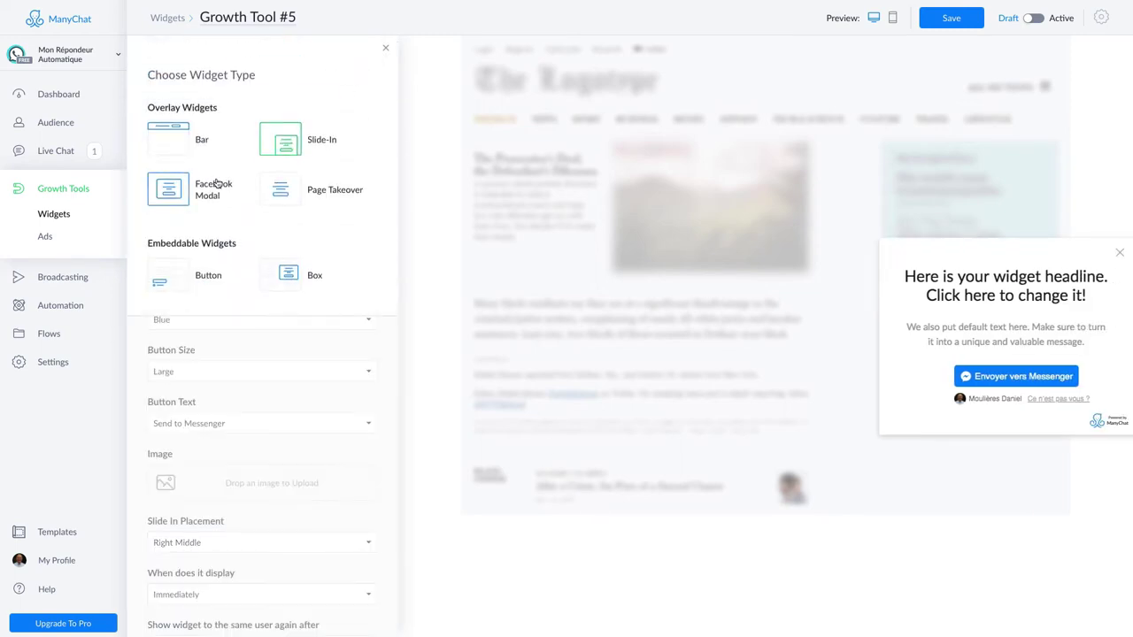
left_click(190, 193)
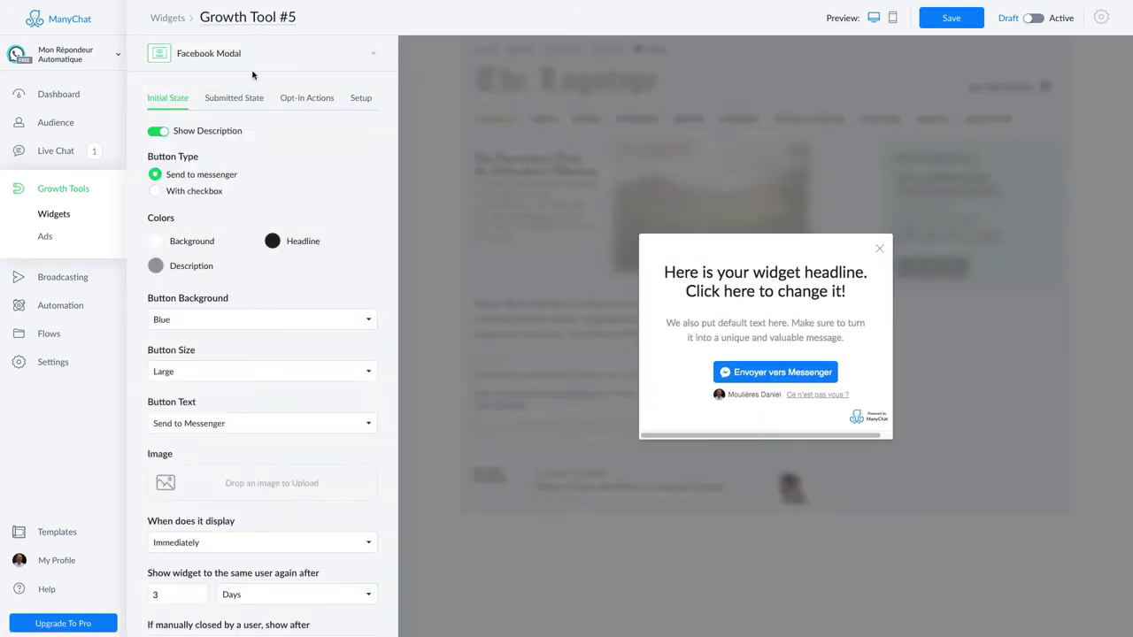
left_click(351, 56)
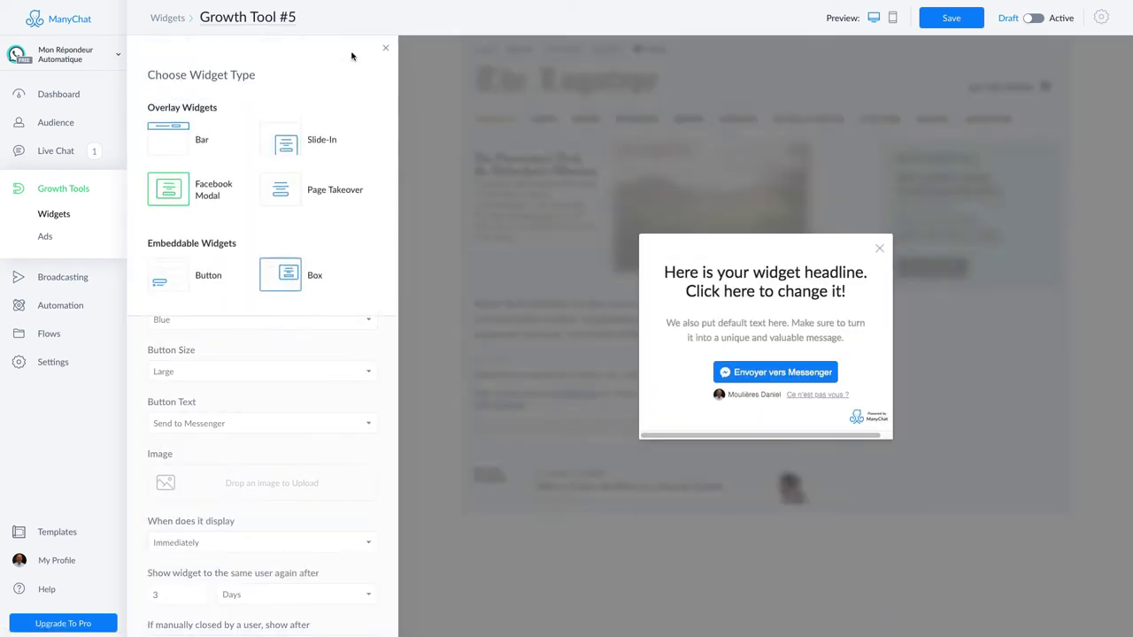
left_click(290, 194)
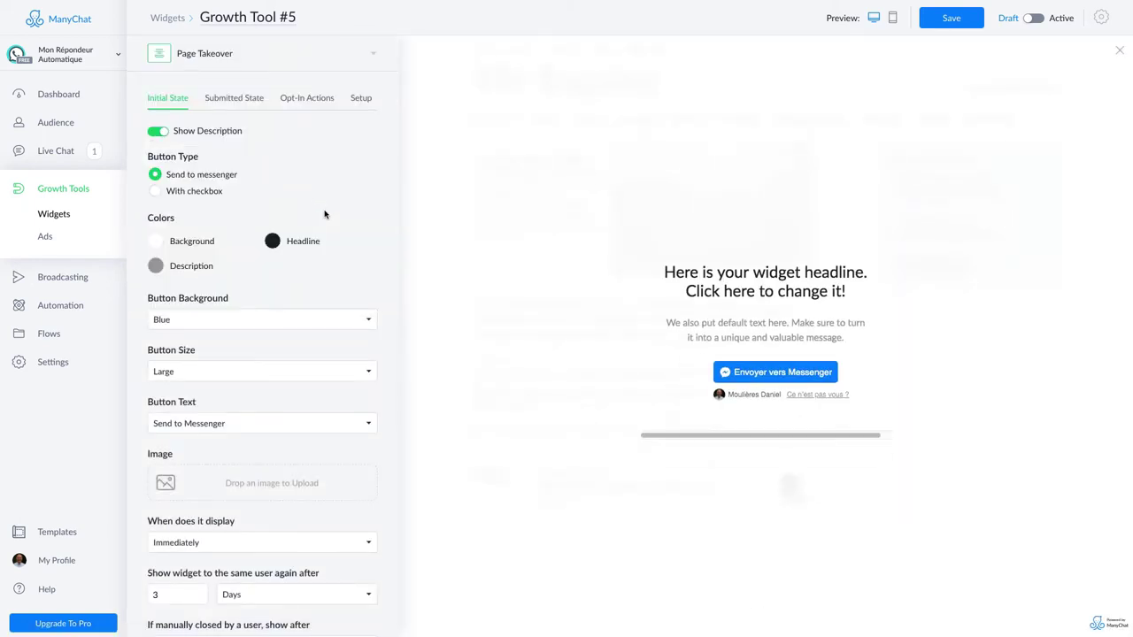
left_click(333, 60)
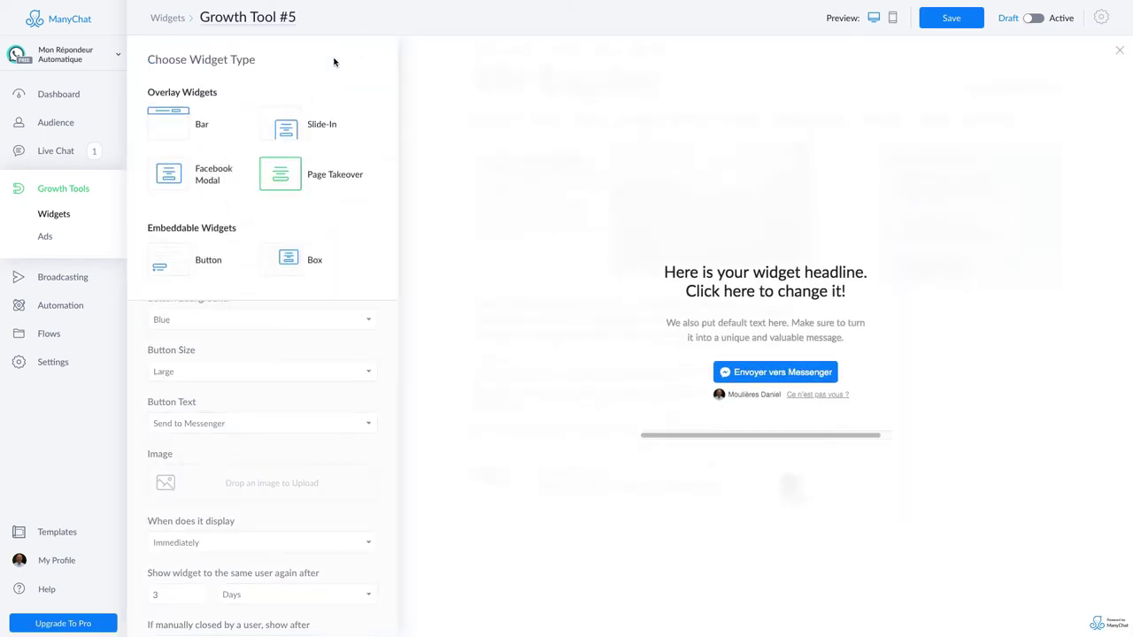
left_click(211, 277)
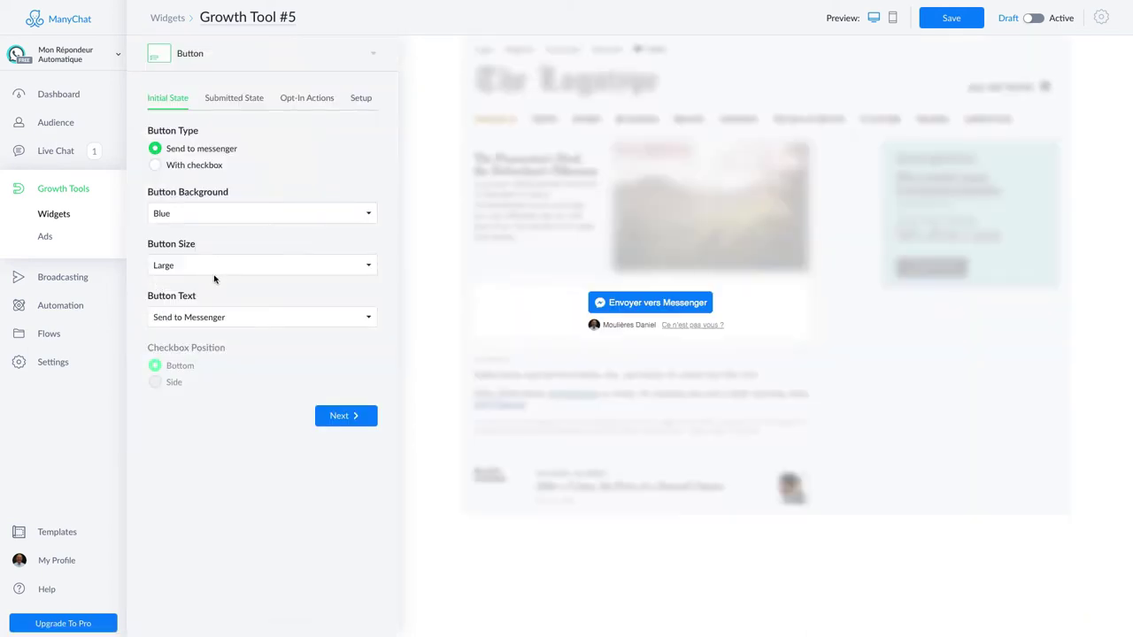
left_click(369, 61)
left_click(286, 277)
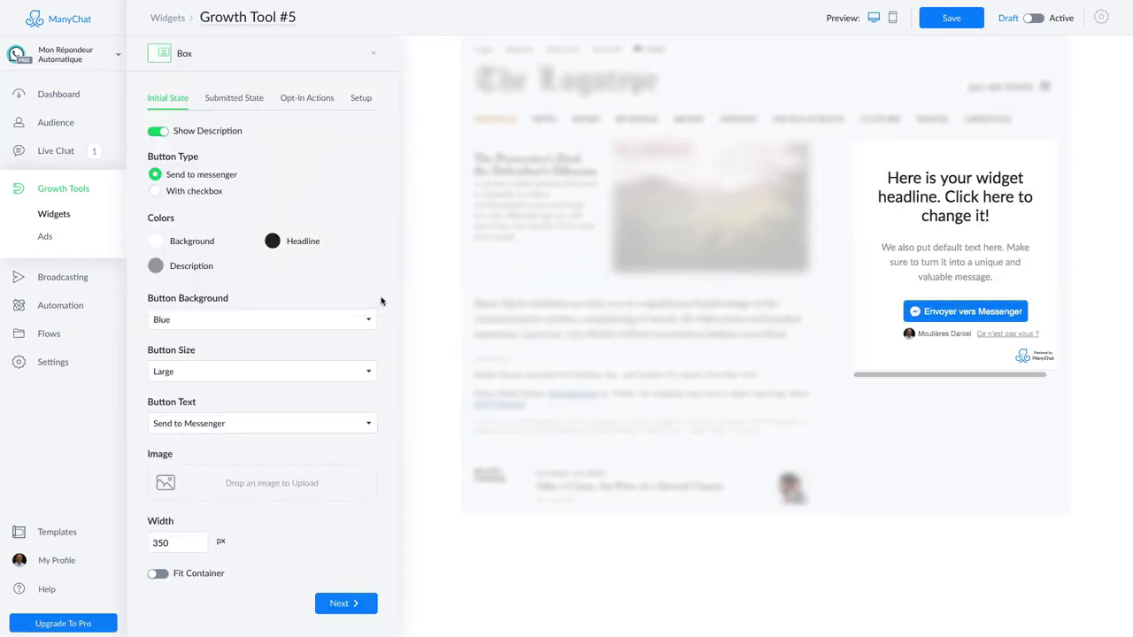
Change the growth tool's widget type to Facebook Modal
left_click(167, 58)
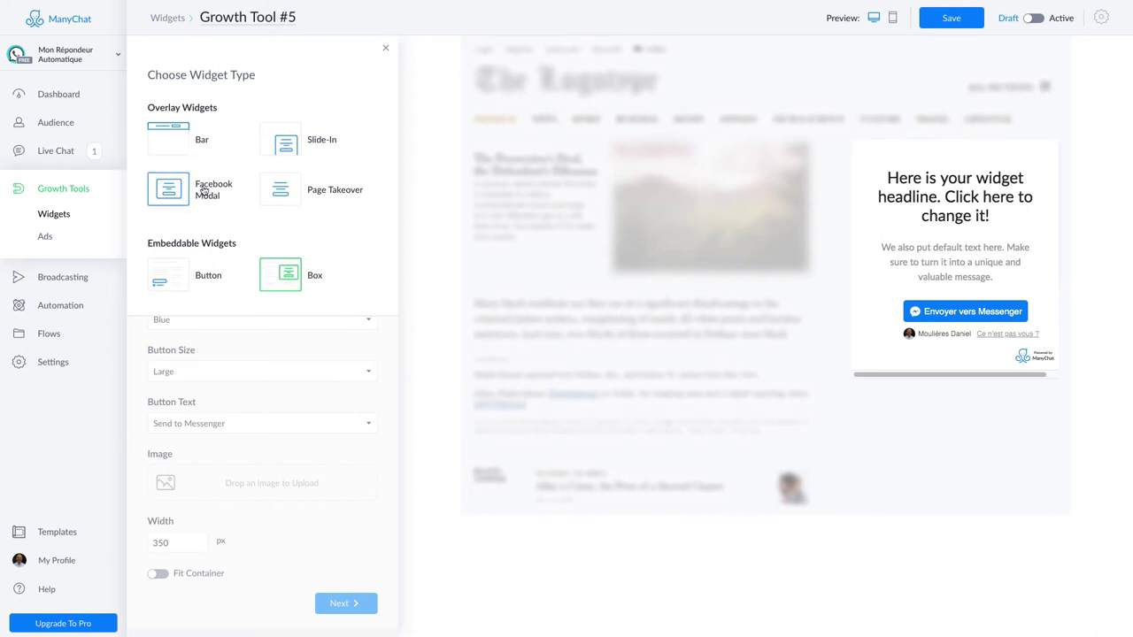
left_click(204, 189)
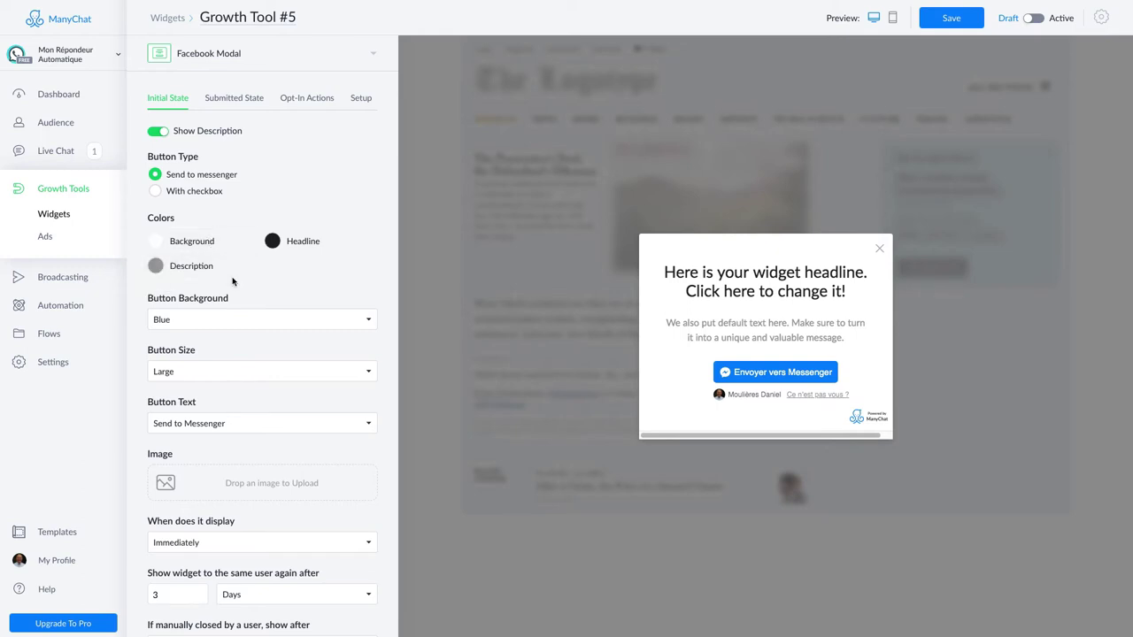
Try a White background and a Medium size for the modal's button, restoring Blue and Large
left_click(223, 321)
left_click(217, 332)
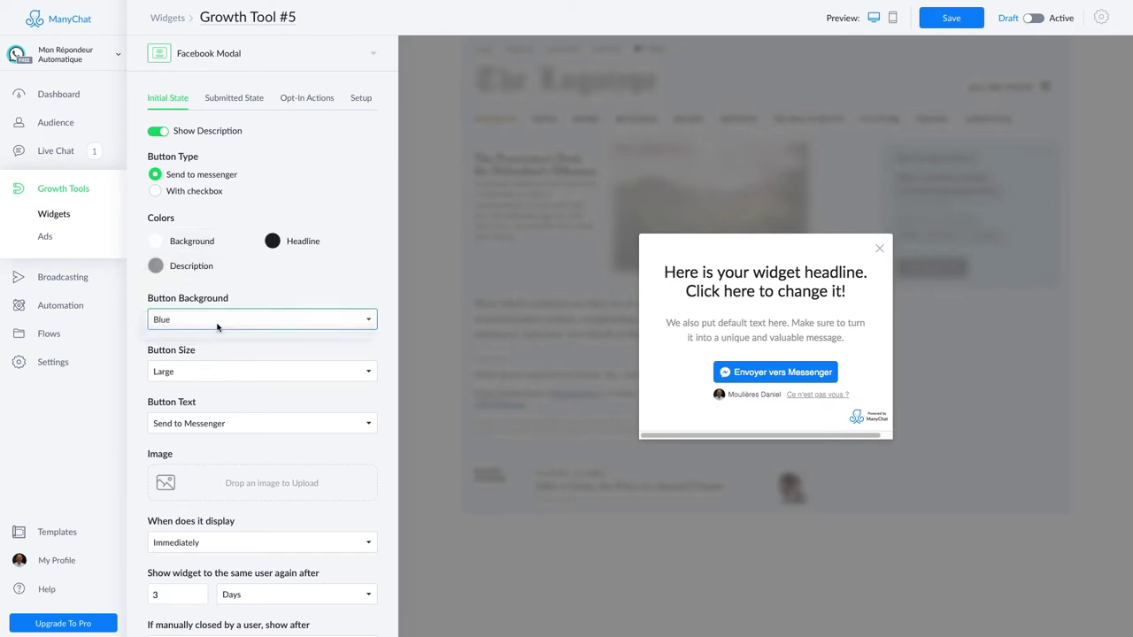
left_click(218, 322)
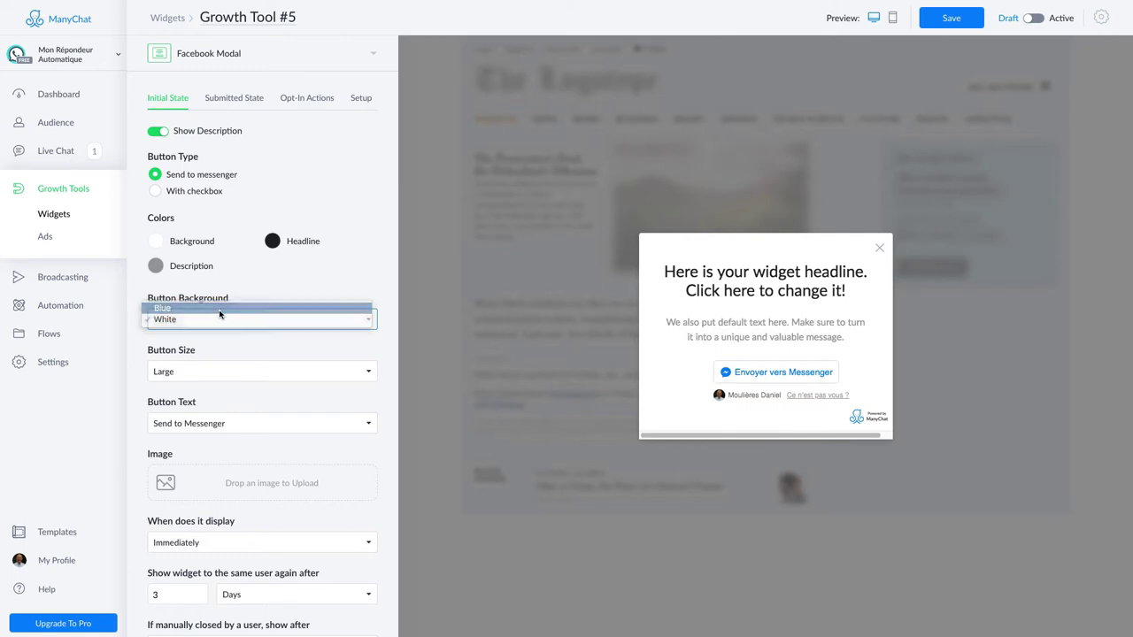
left_click(222, 309)
left_click(247, 372)
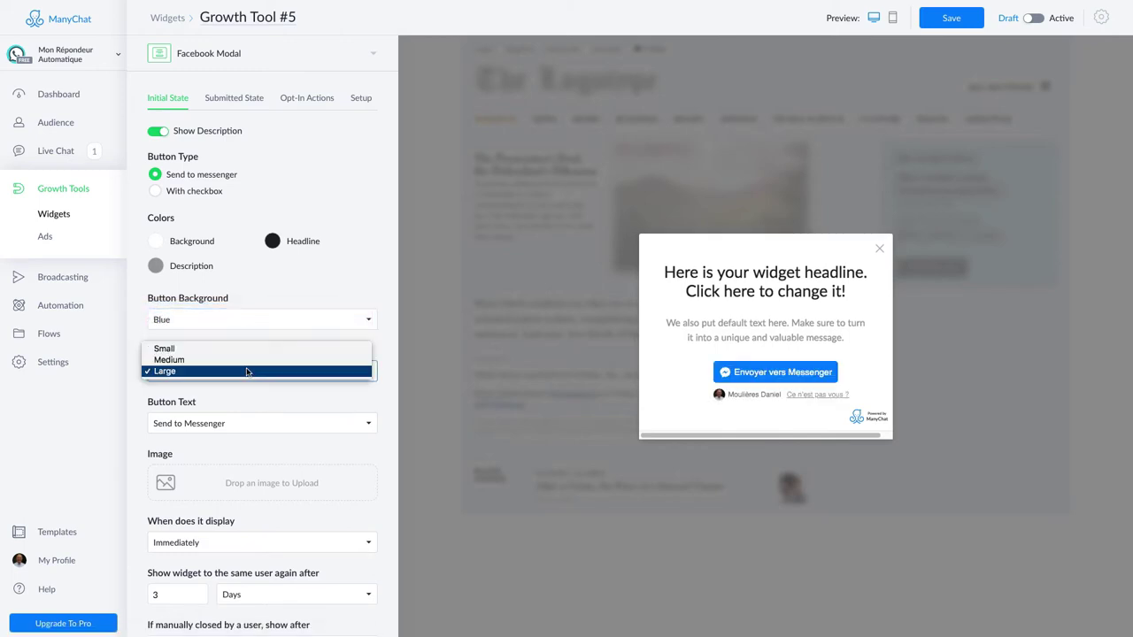
left_click(240, 362)
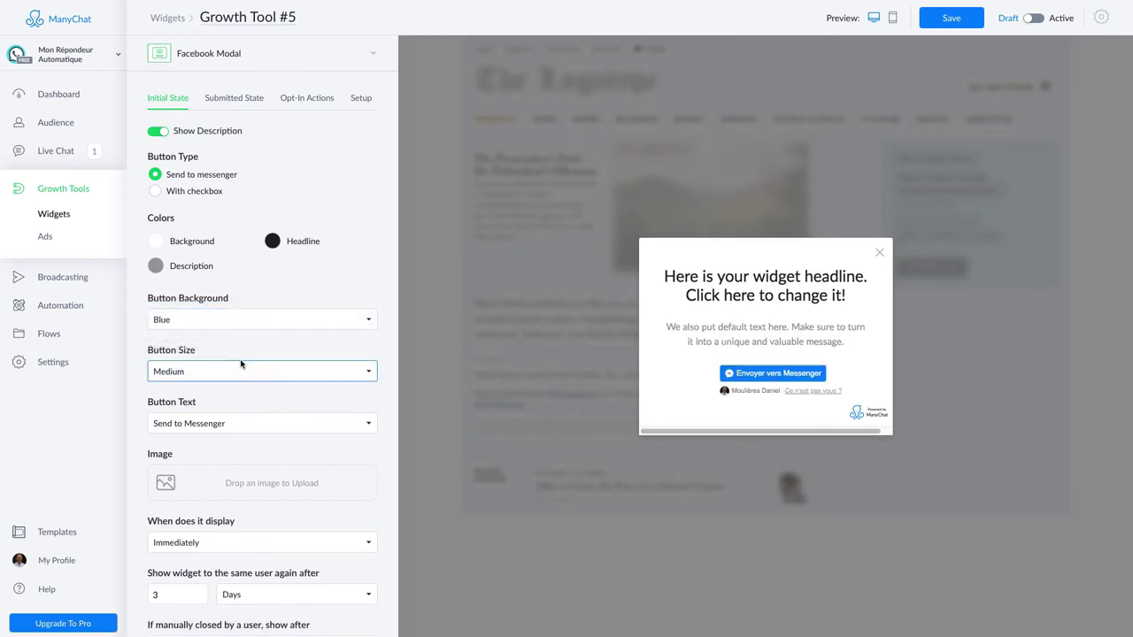
left_click(236, 377)
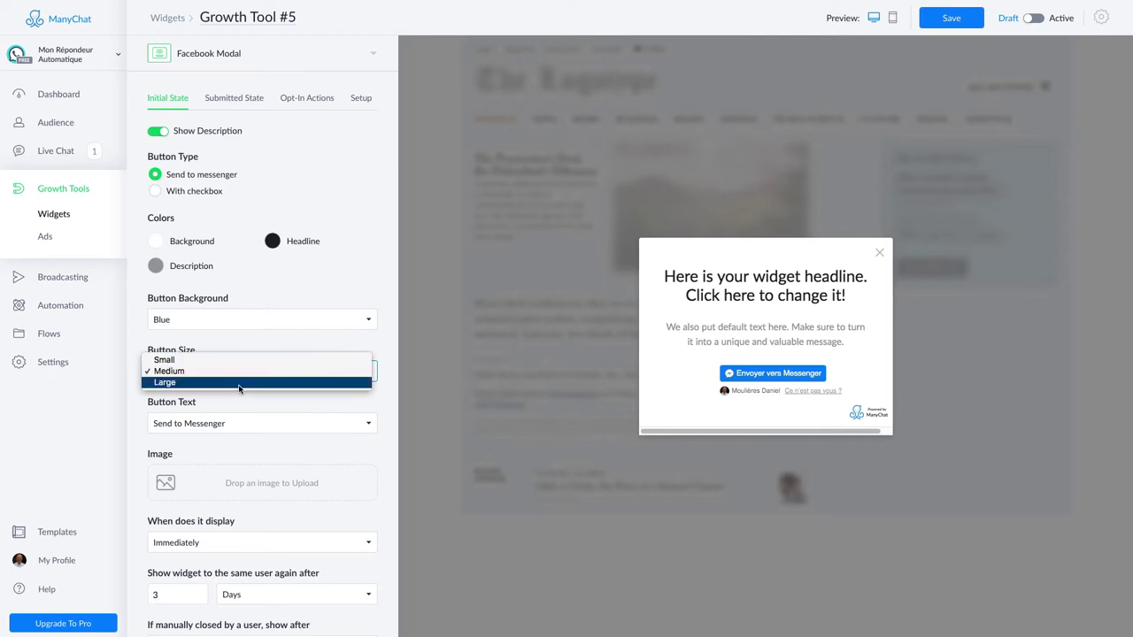
left_click(240, 384)
Set the modal's button text to Get Started
left_click(250, 424)
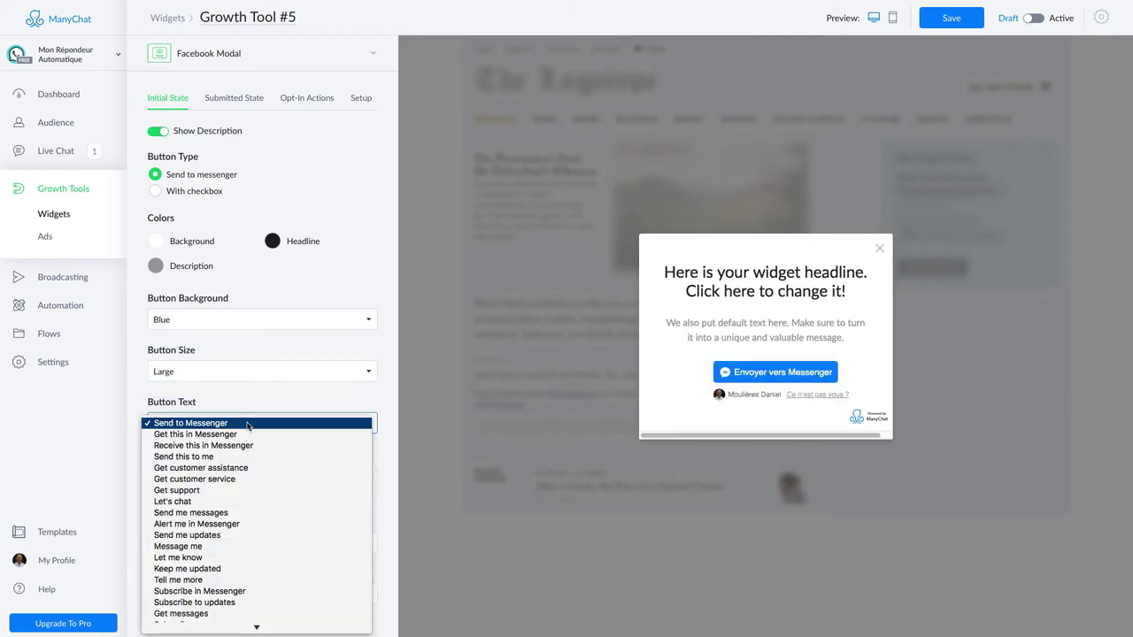
scroll(263, 469, "down", 3)
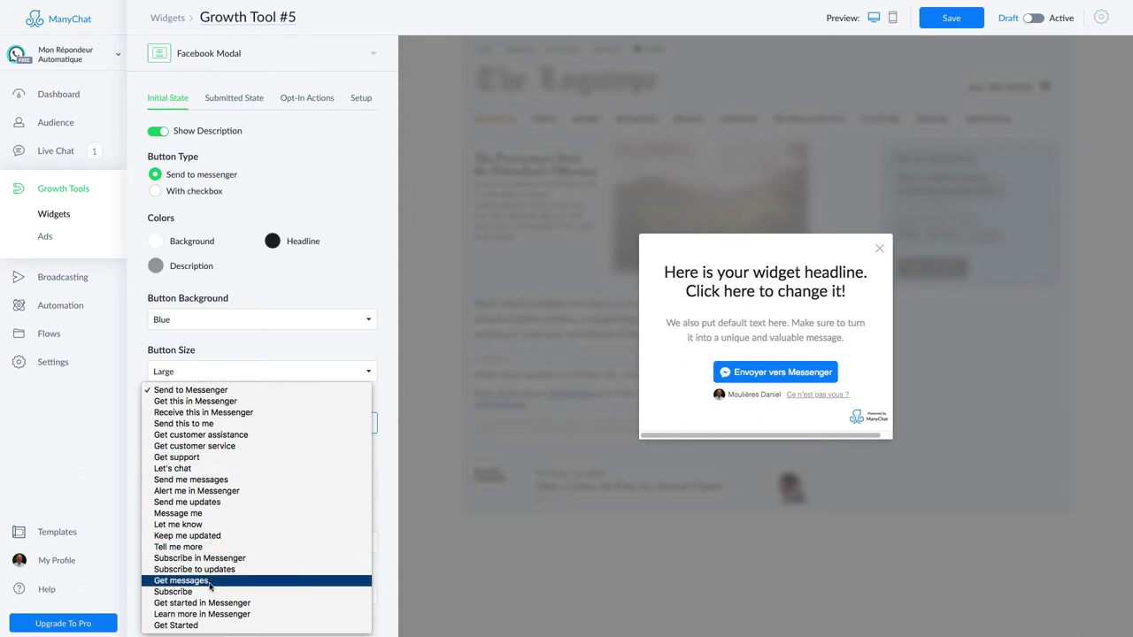
left_click(257, 625)
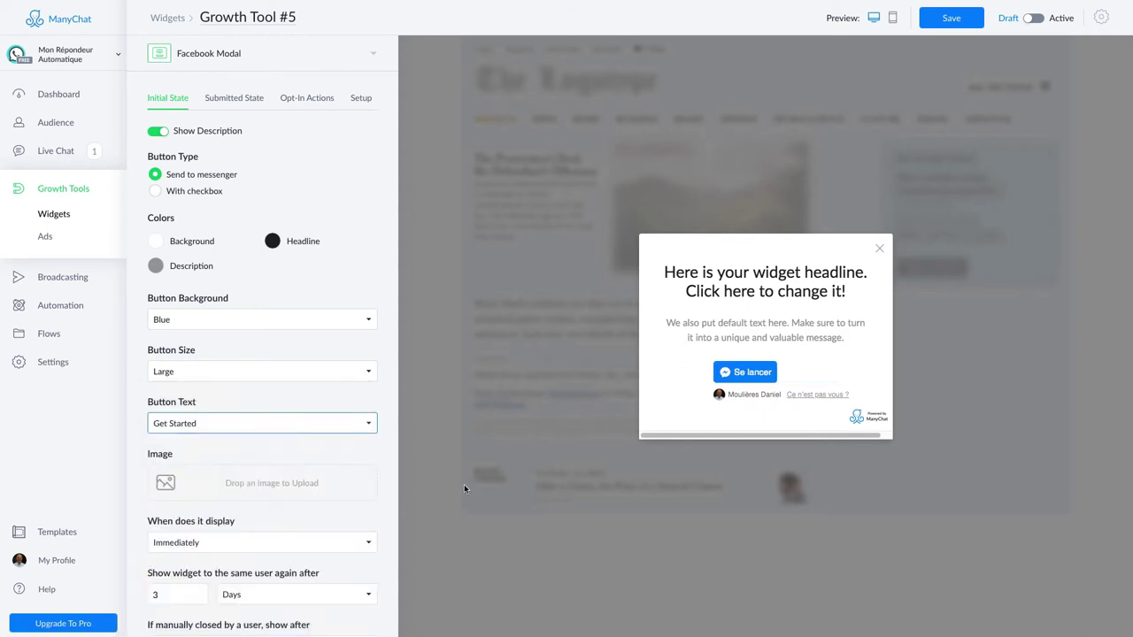
Upload fitness.jpg from the Téléchargements folder as the modal's image
left_click(246, 484)
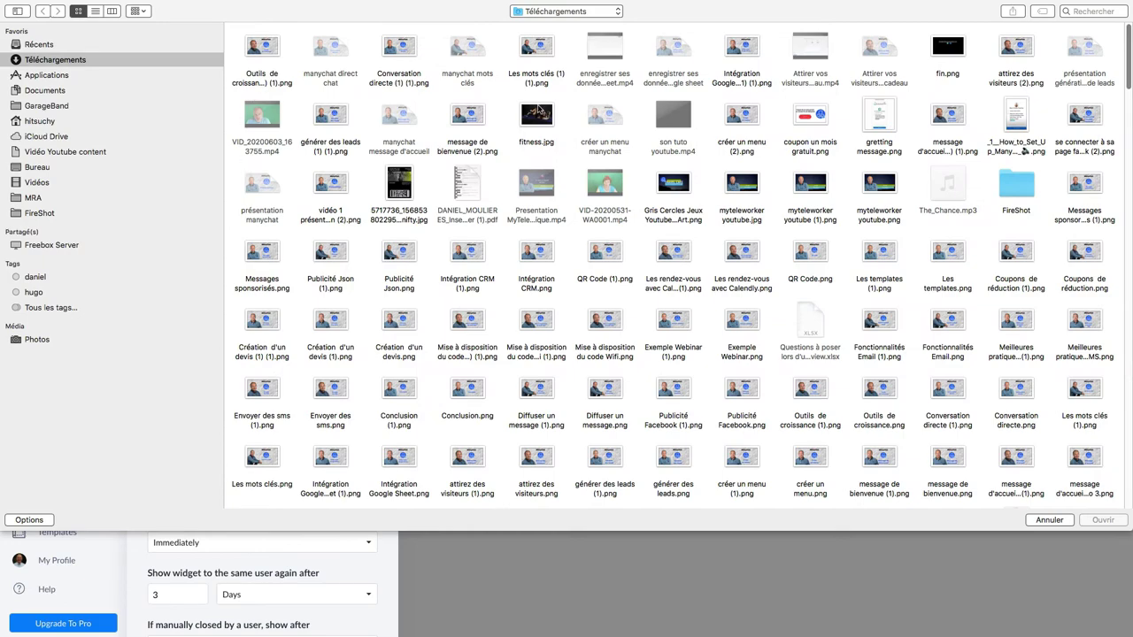
left_click(538, 117)
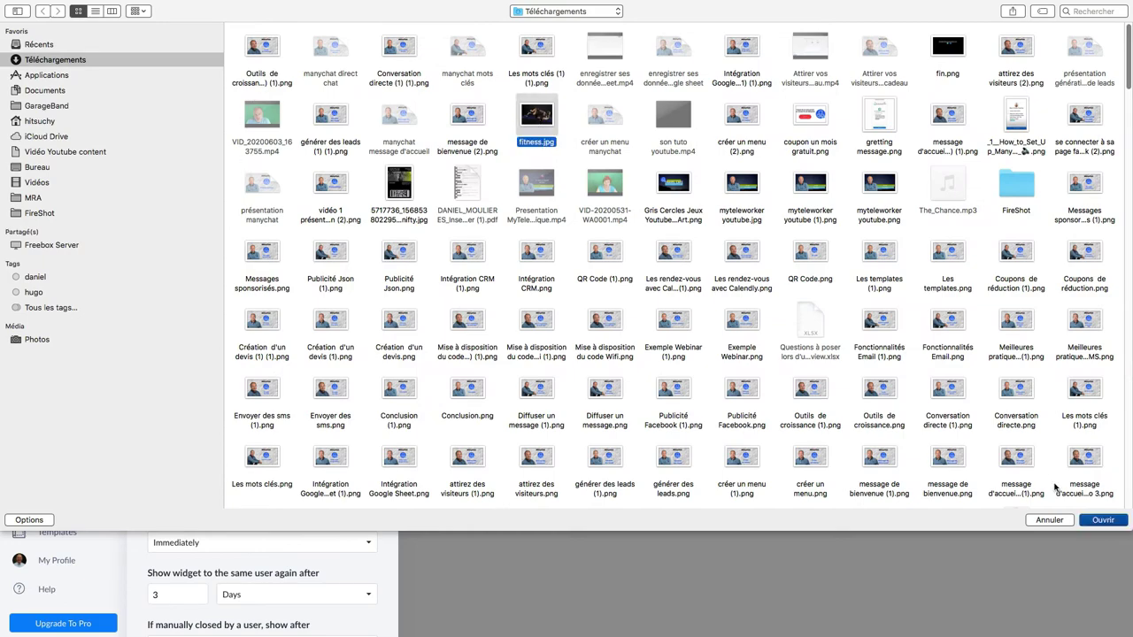
left_click(1082, 521)
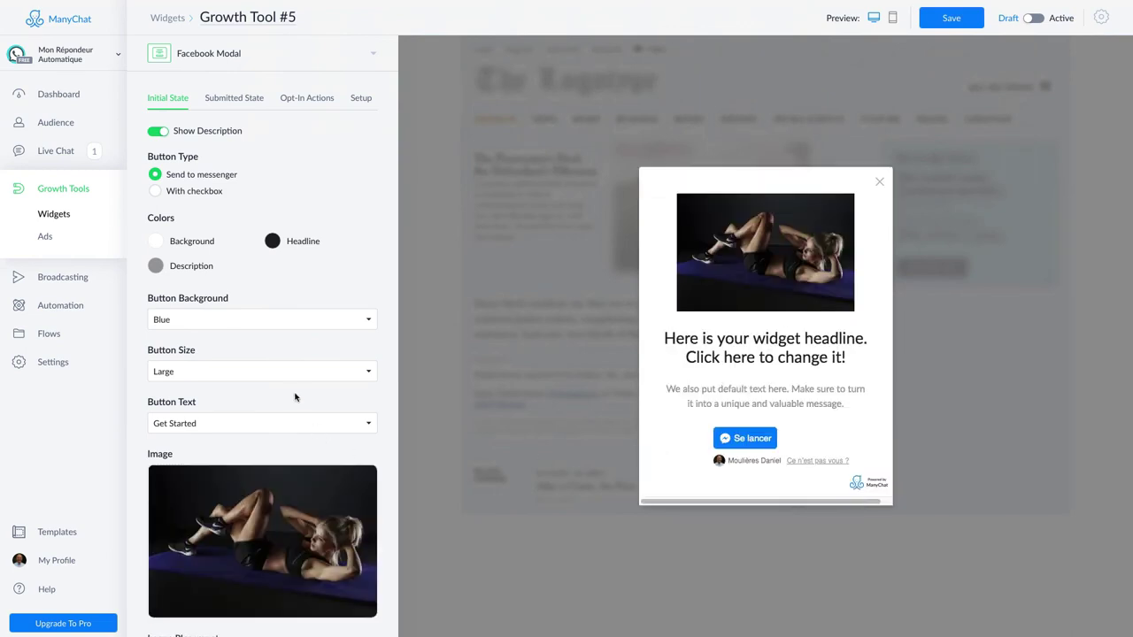
Examine the modal's image placement and display timing options, and the settings of its submitted state
scroll(295, 397, "down", 3)
scroll(296, 397, "down", 1)
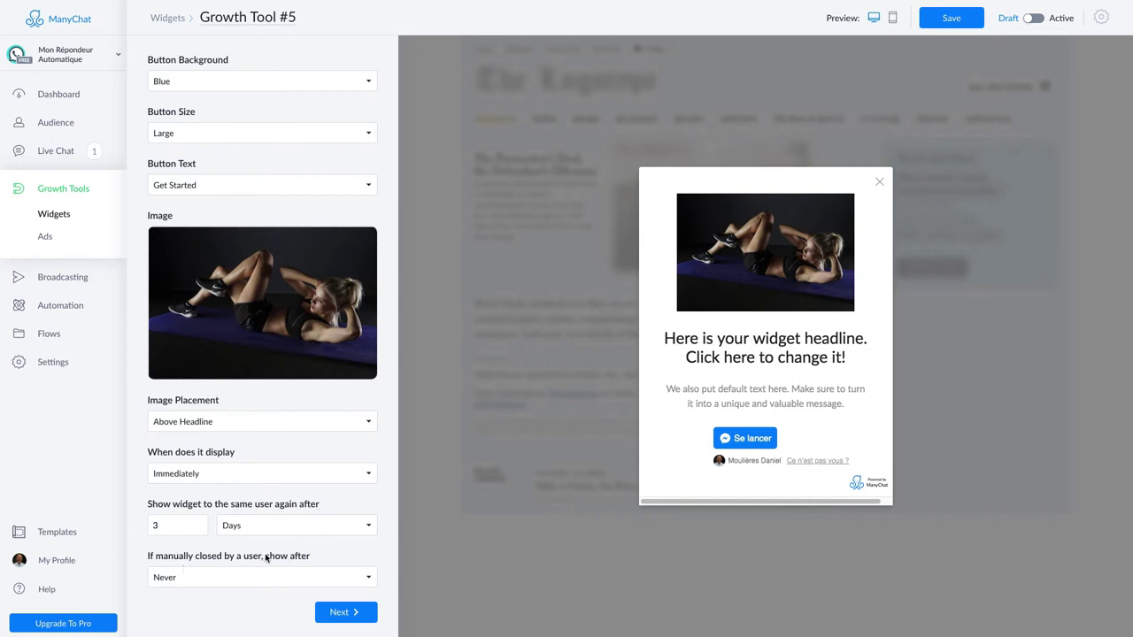
scroll(299, 437, "up", 3)
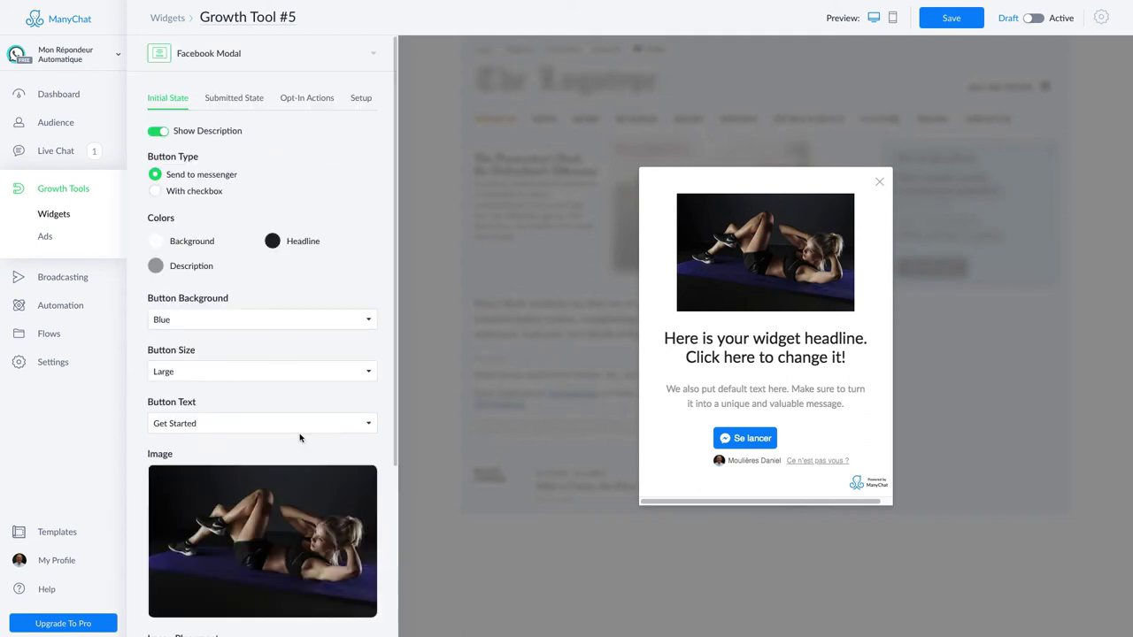
left_click(217, 98)
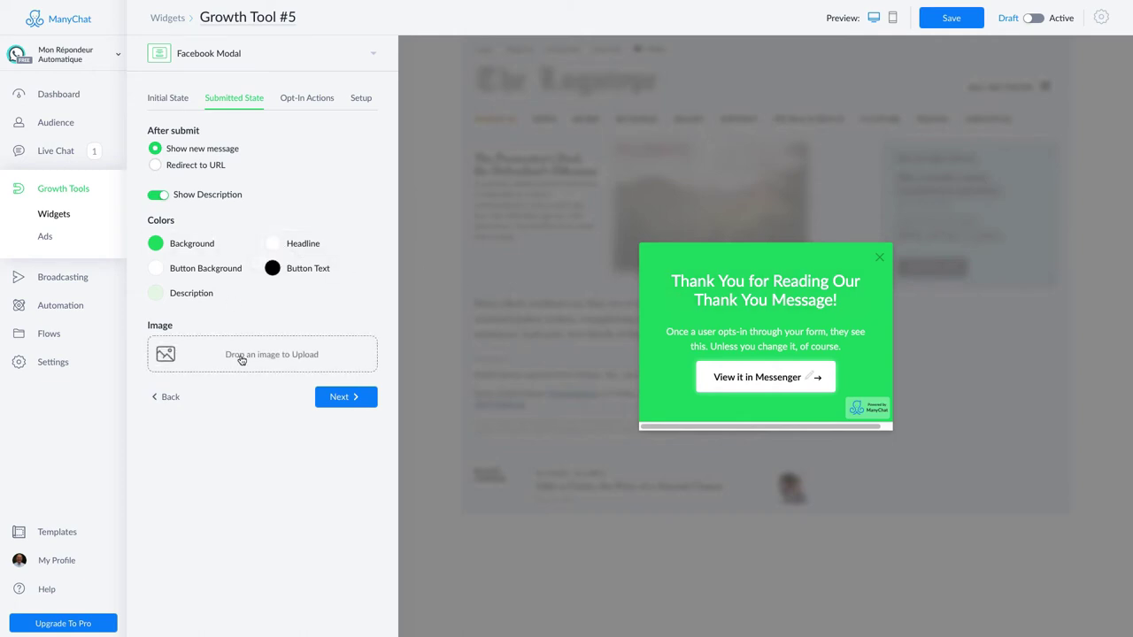
In the modal's opt-in actions, choose Example Sequence as the sequence to which subscribers are added
left_click(320, 103)
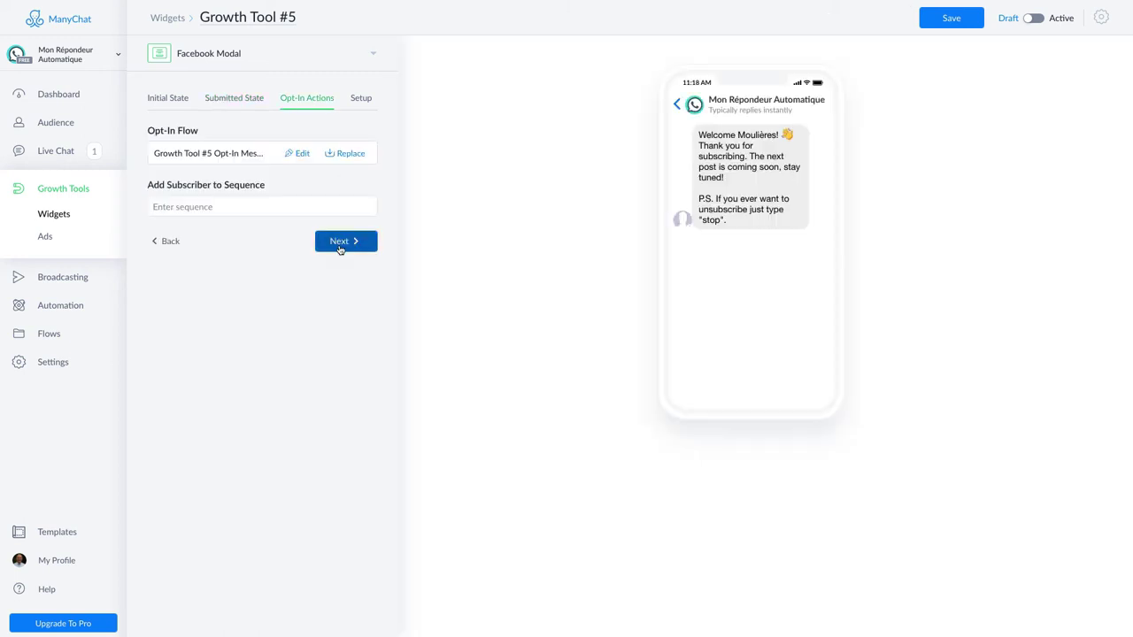
left_click(207, 204)
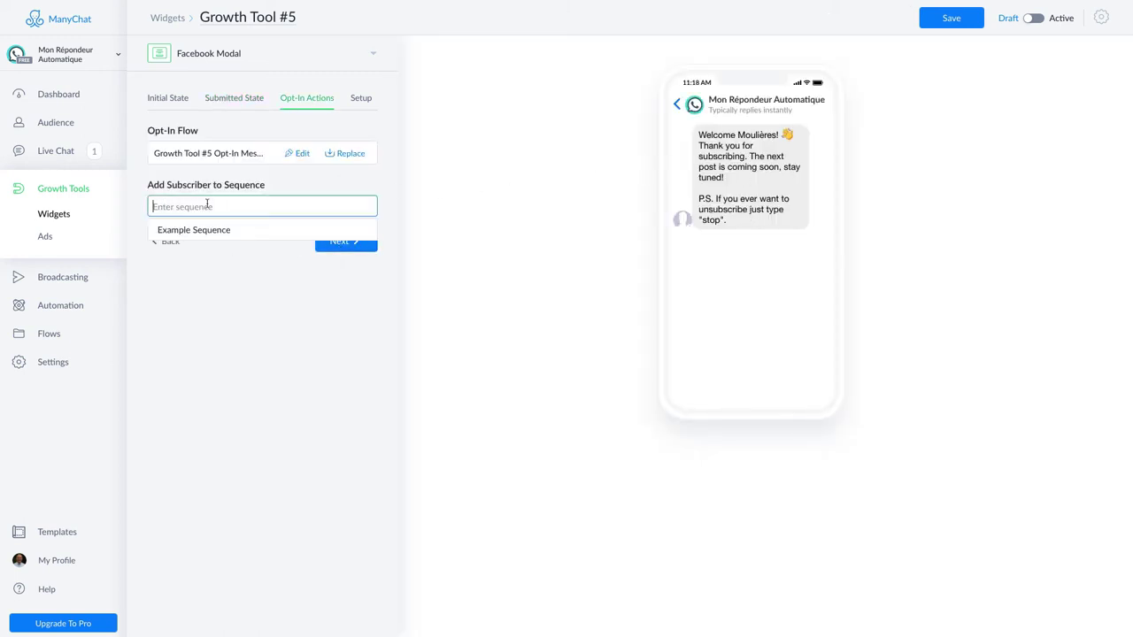
left_click(218, 230)
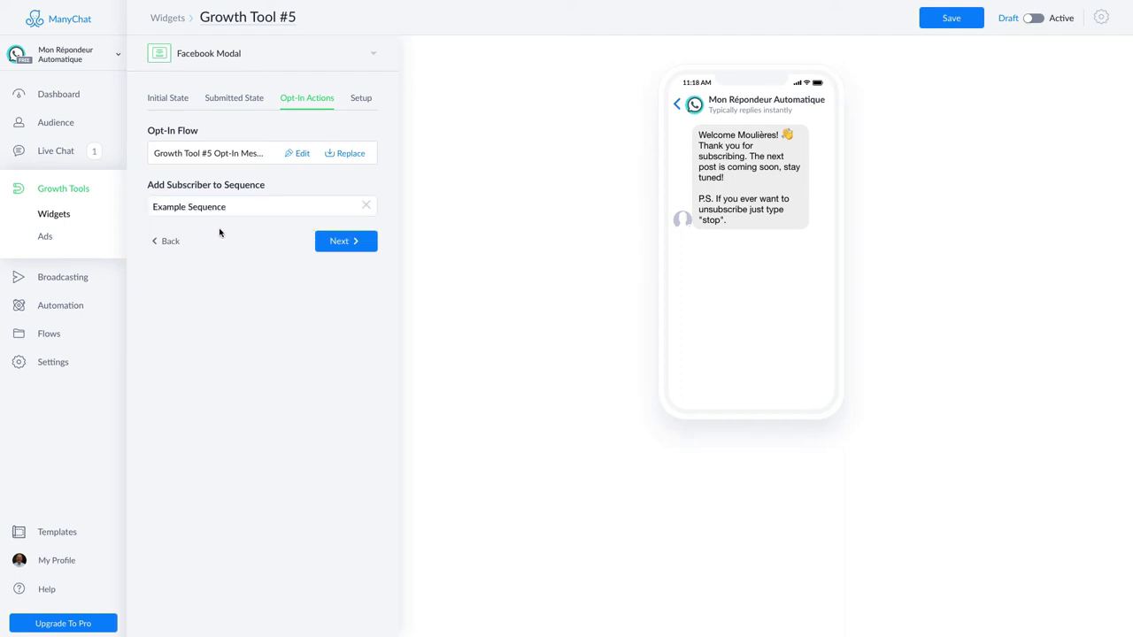
left_click(221, 207)
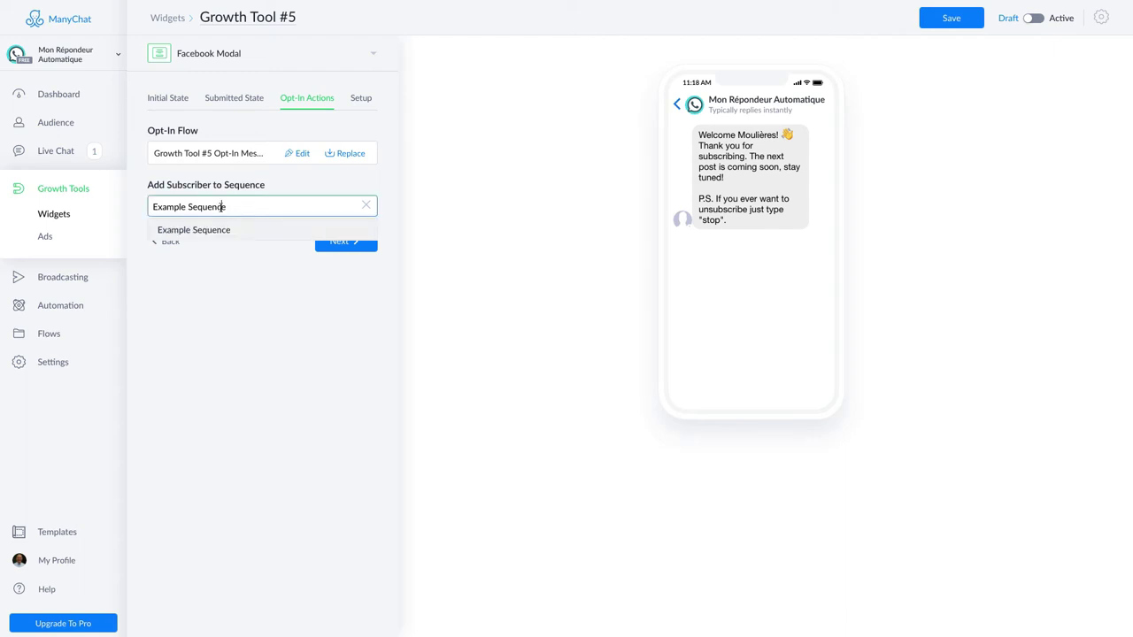
Clear the sequence from the modal's opt-in actions and continue to its setup
left_click(366, 206)
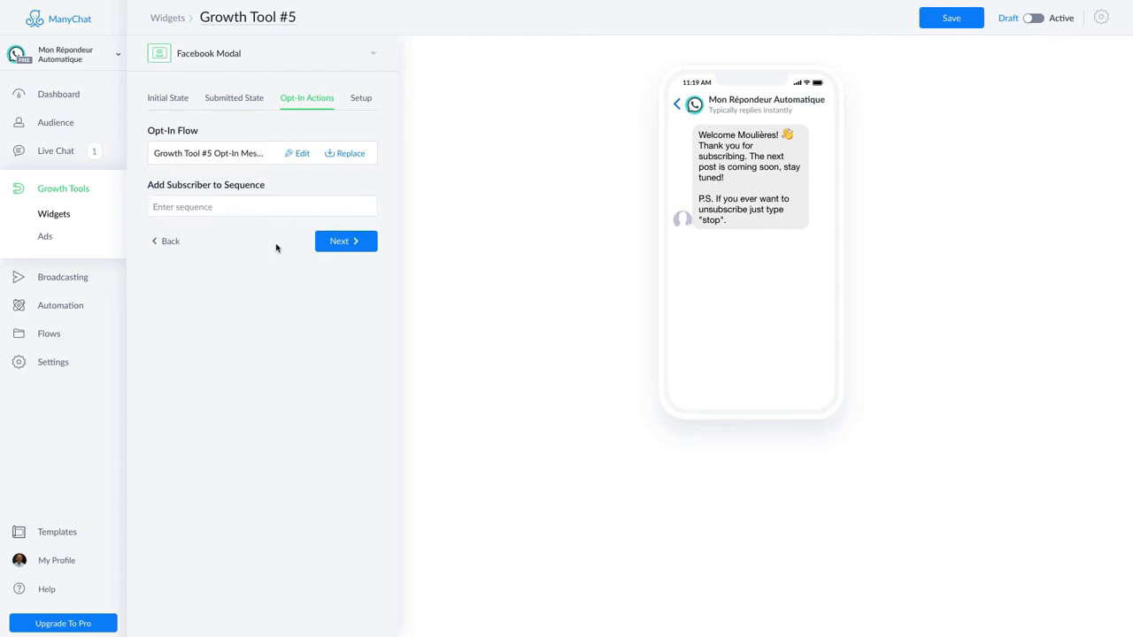
left_click(338, 242)
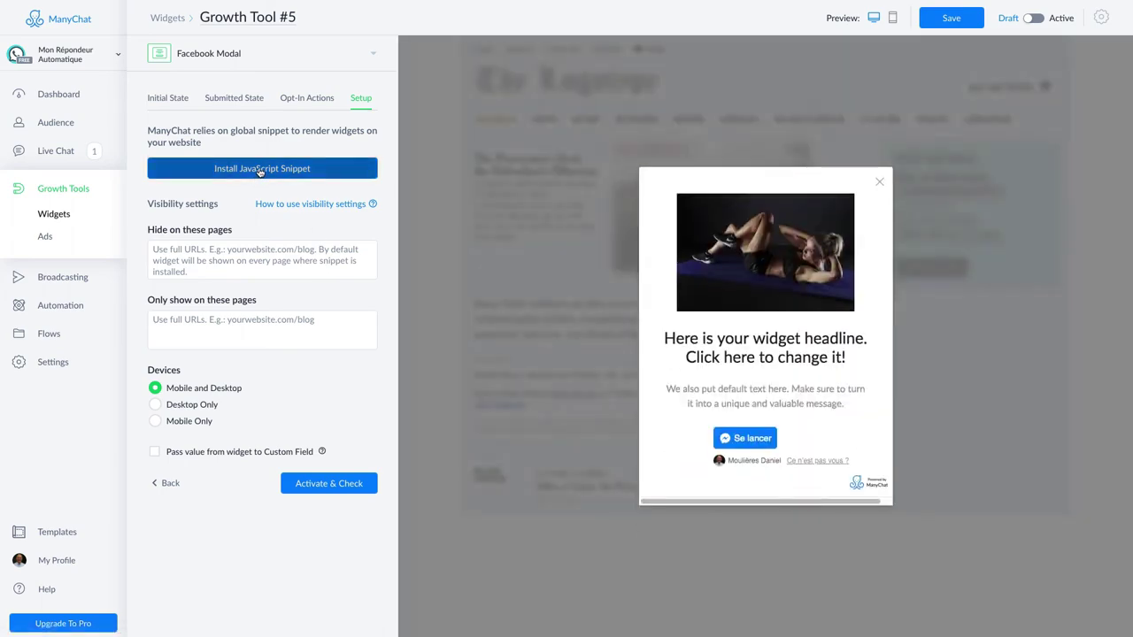
In the JavaScript snippet installation, enter monrepondeurautomatique.com as a website to authorize
left_click(259, 168)
left_click(463, 174)
type("m")
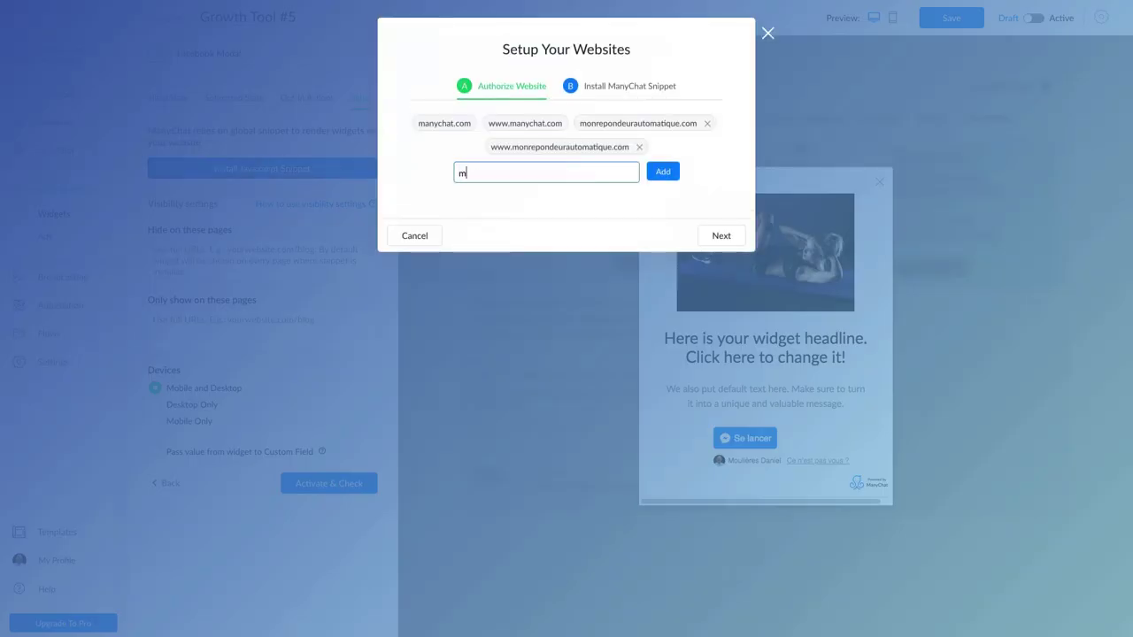
type("onrepondeurautomatique.com")
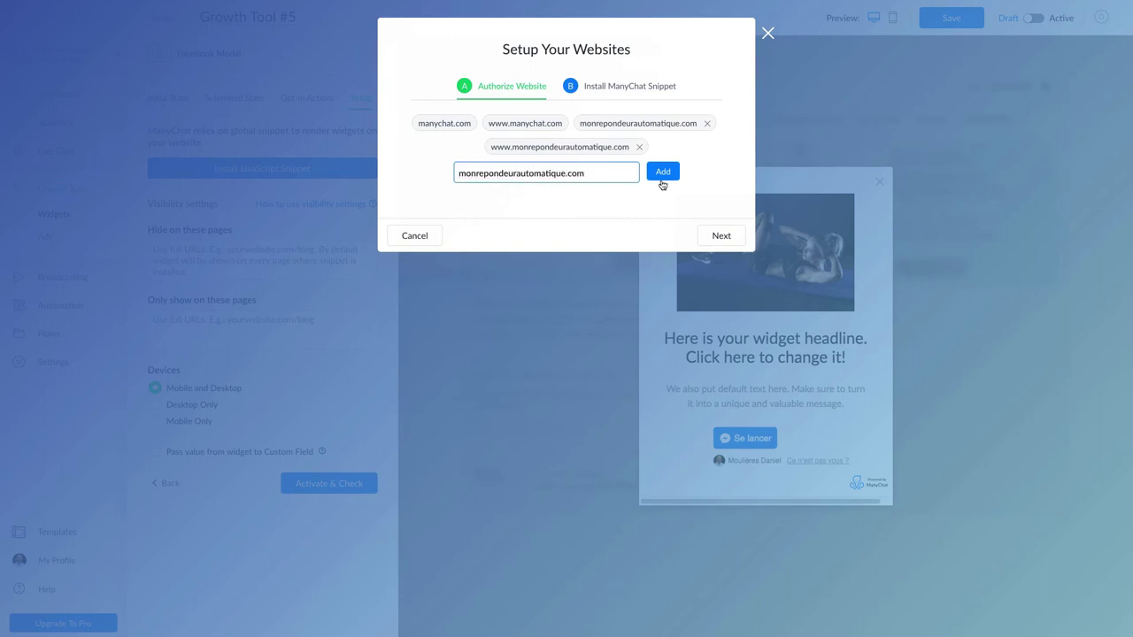
Copy the ManyChat snippet code to complete the website setup, and preview the modal on mobile
left_click(721, 235)
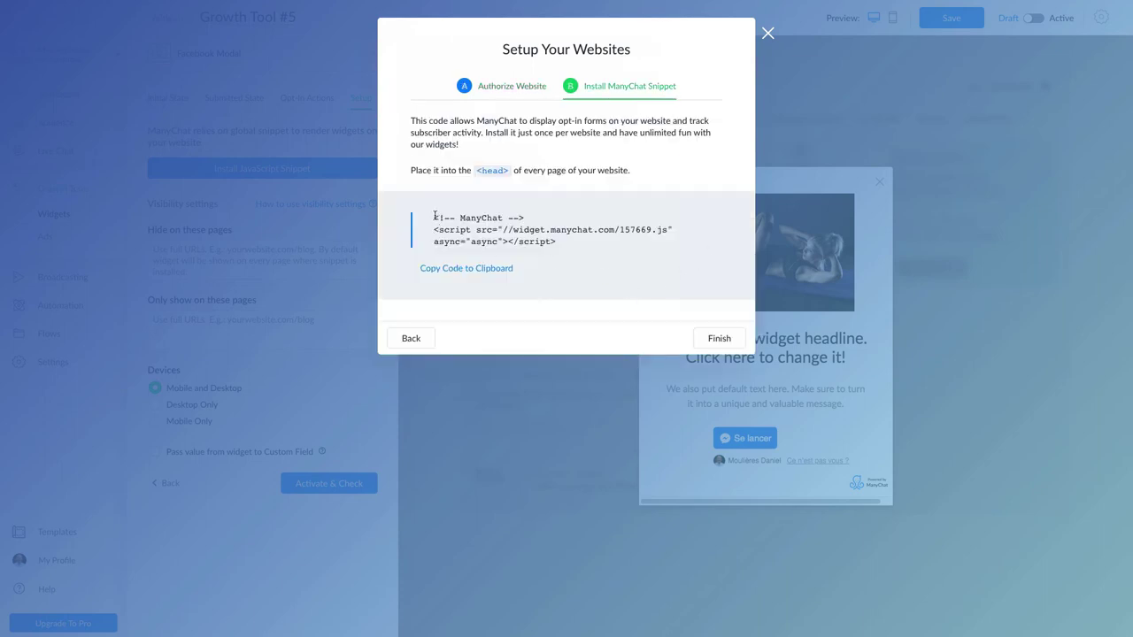
left_click(452, 267)
left_click(722, 338)
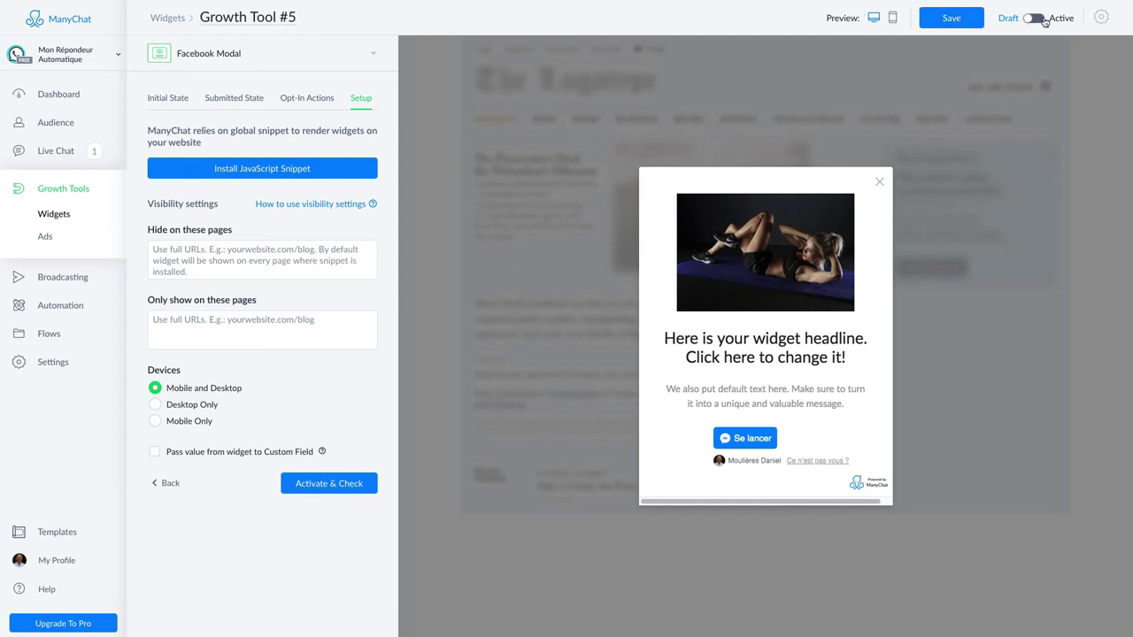
left_click(893, 18)
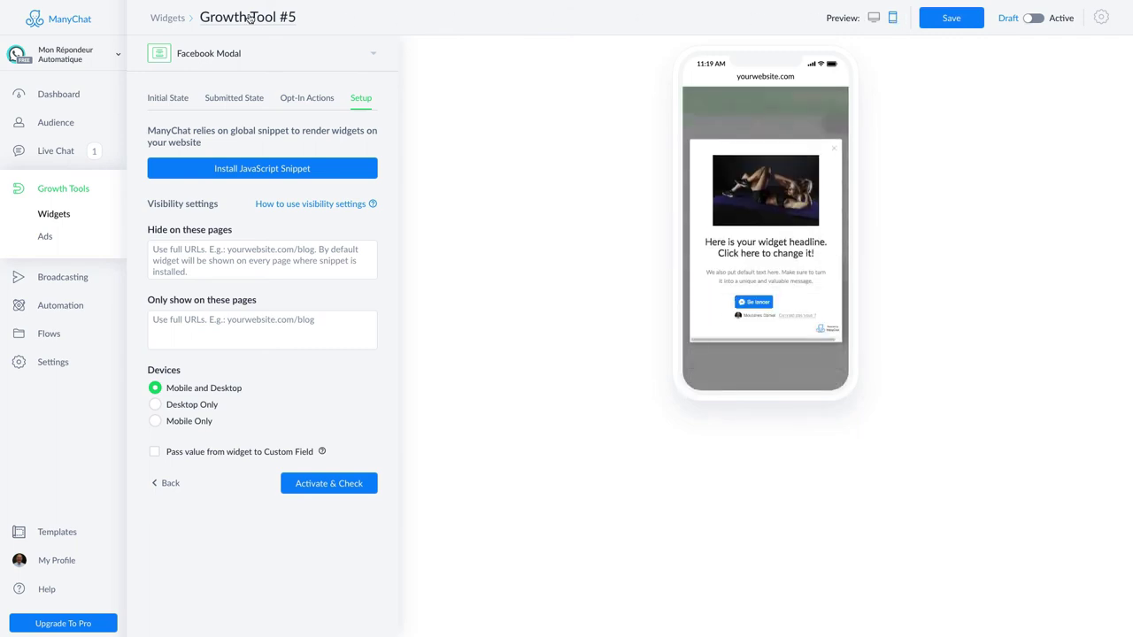
Create a Facebook Comments growth tool that works with all posts, and open its auto-response message
left_click(185, 20)
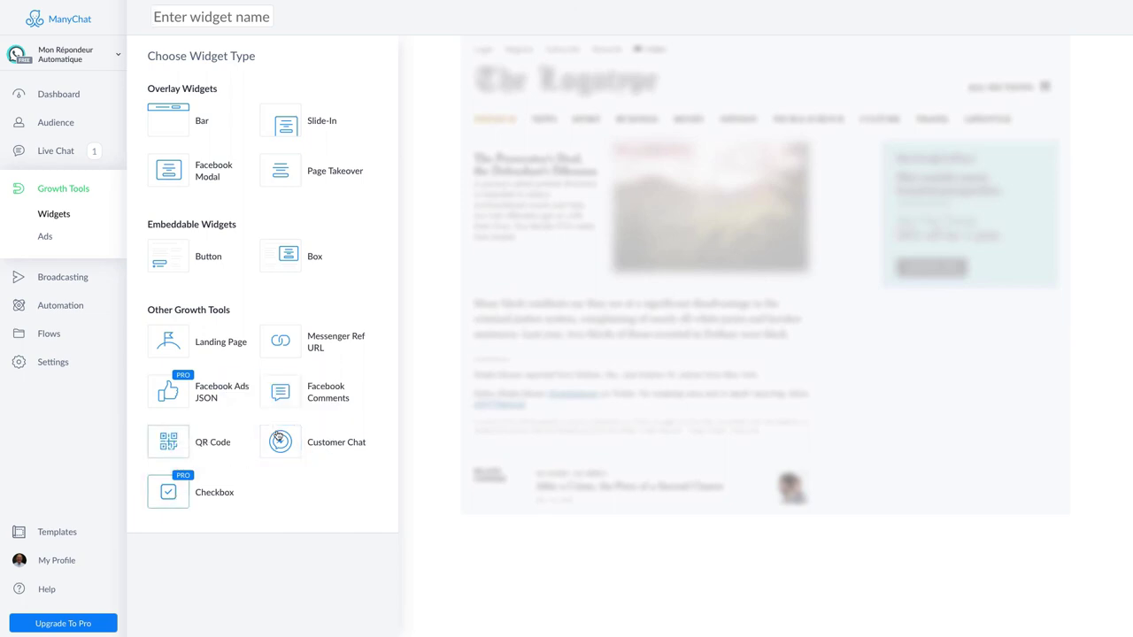
left_click(349, 410)
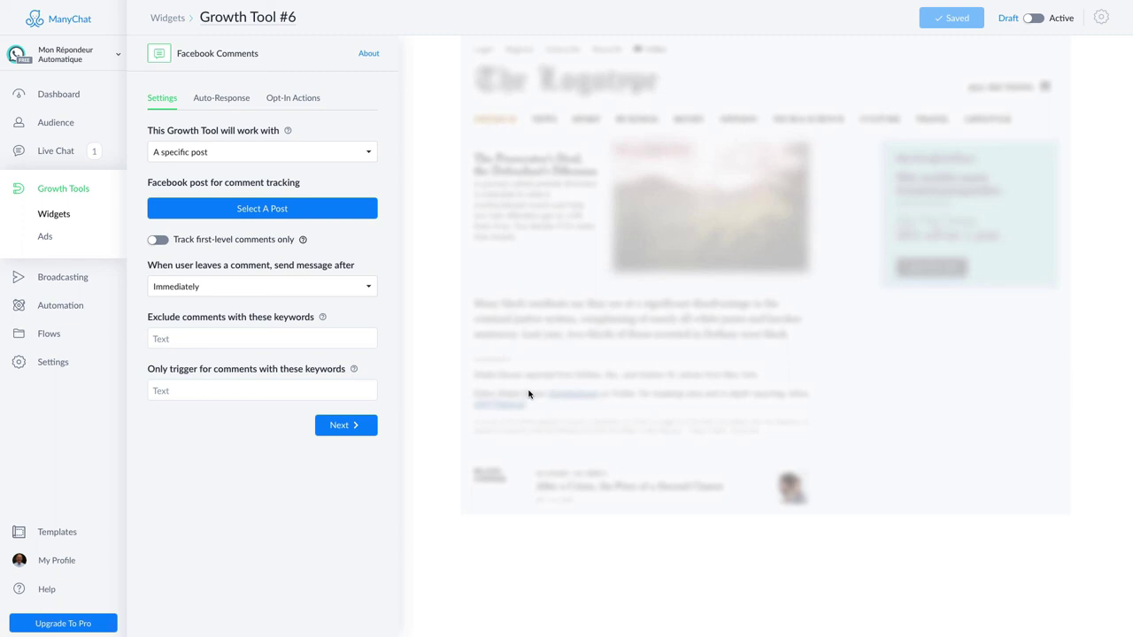
left_click(220, 152)
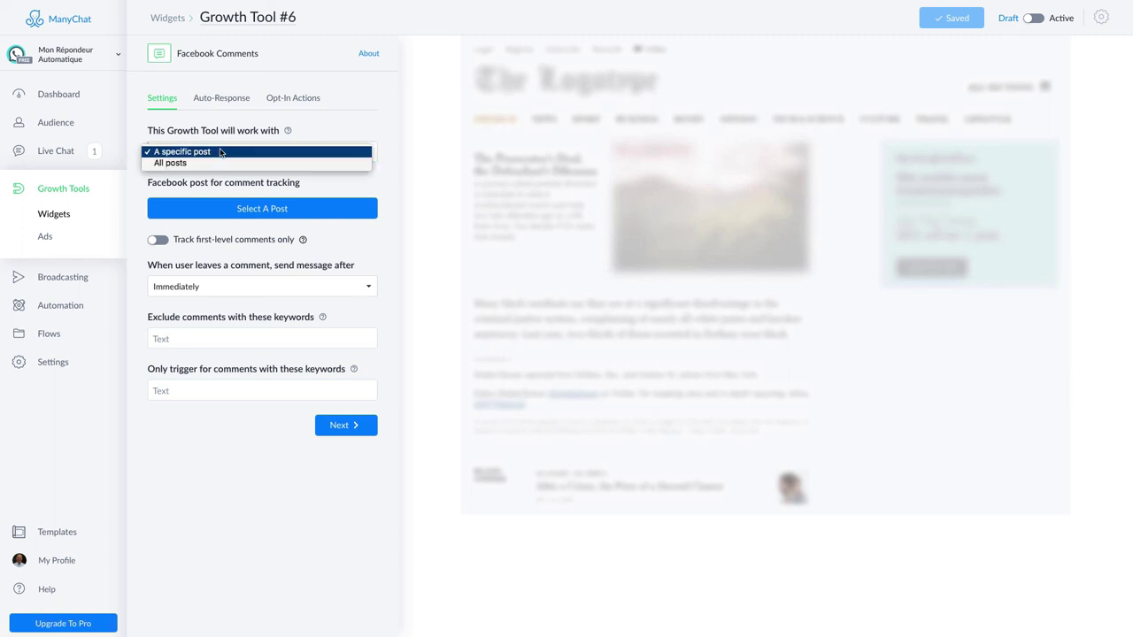
left_click(222, 163)
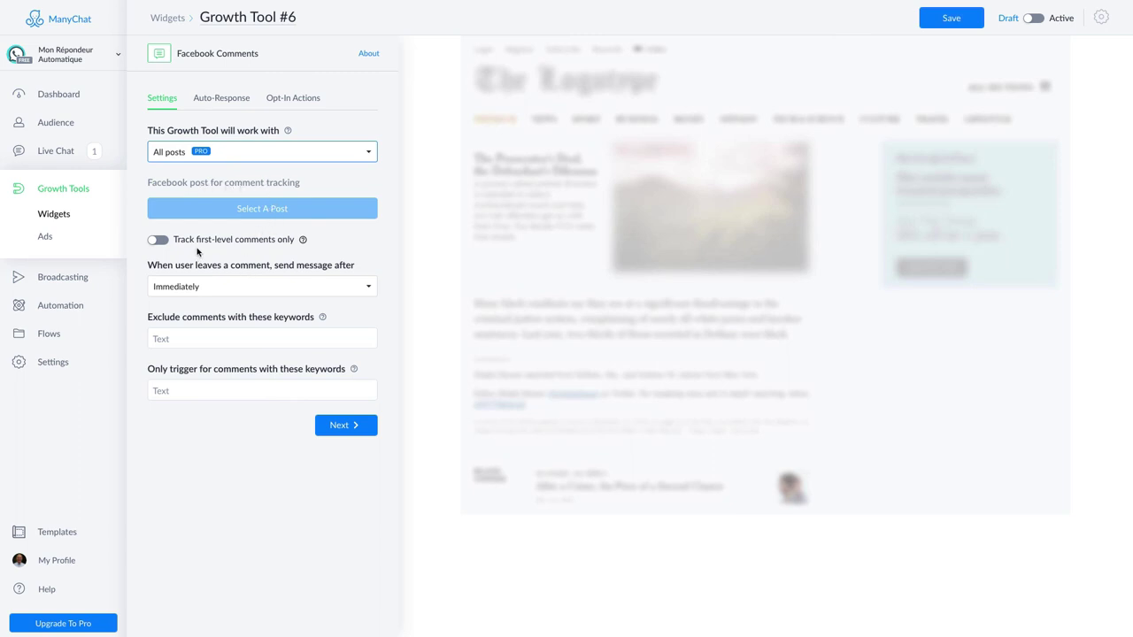
left_click(203, 97)
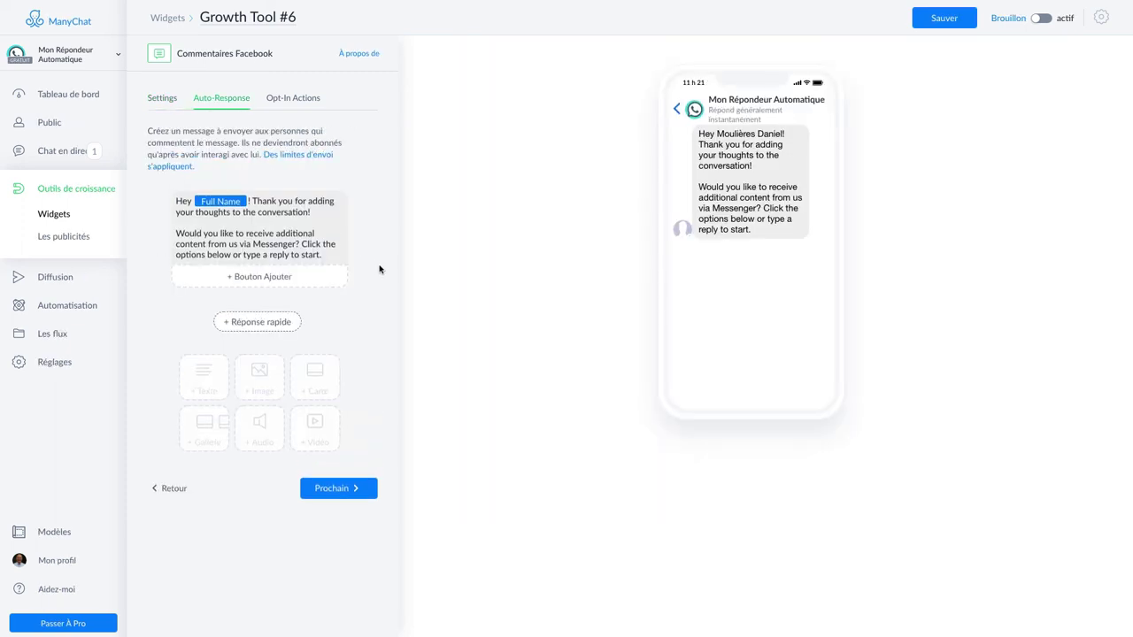